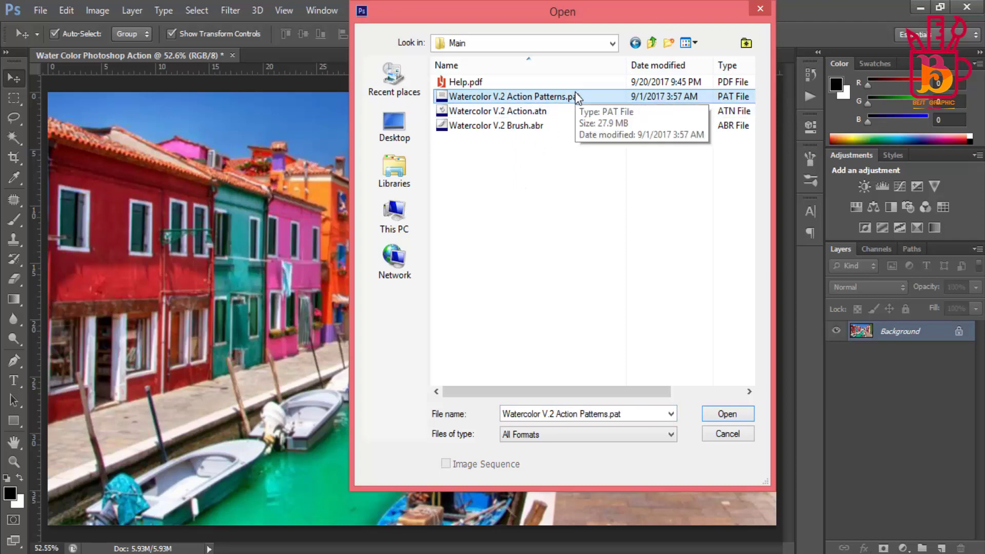
Step: Load Watercolor V.2 Action Patterns.pat and Watercolor V.2 Brush.abr from the Main folder
left_click(724, 416)
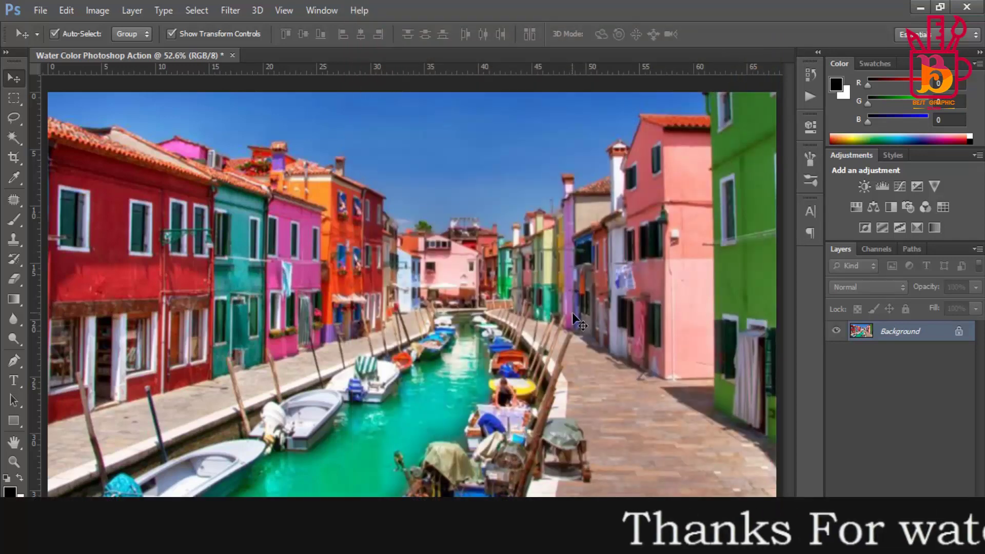
left_click(39, 10)
left_click(31, 38)
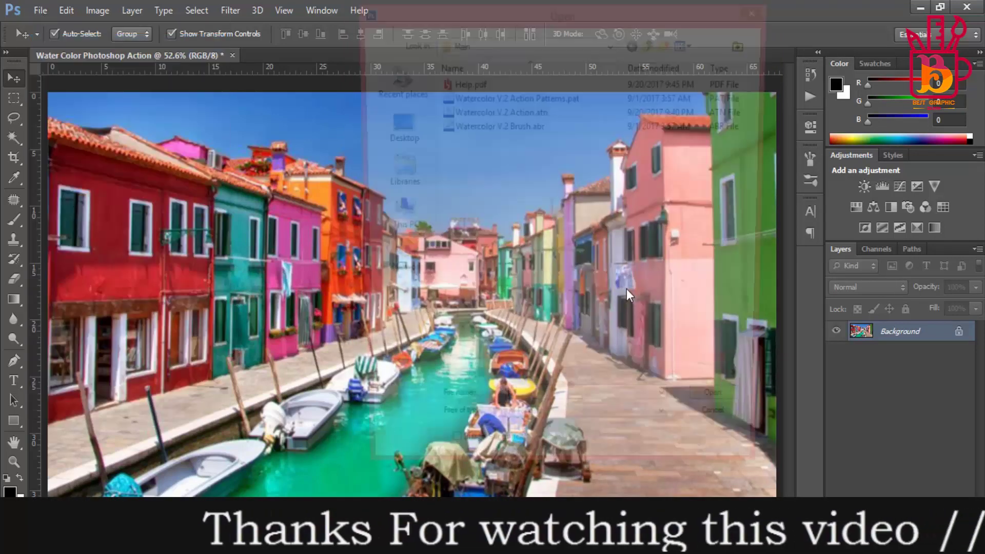
left_click(533, 111)
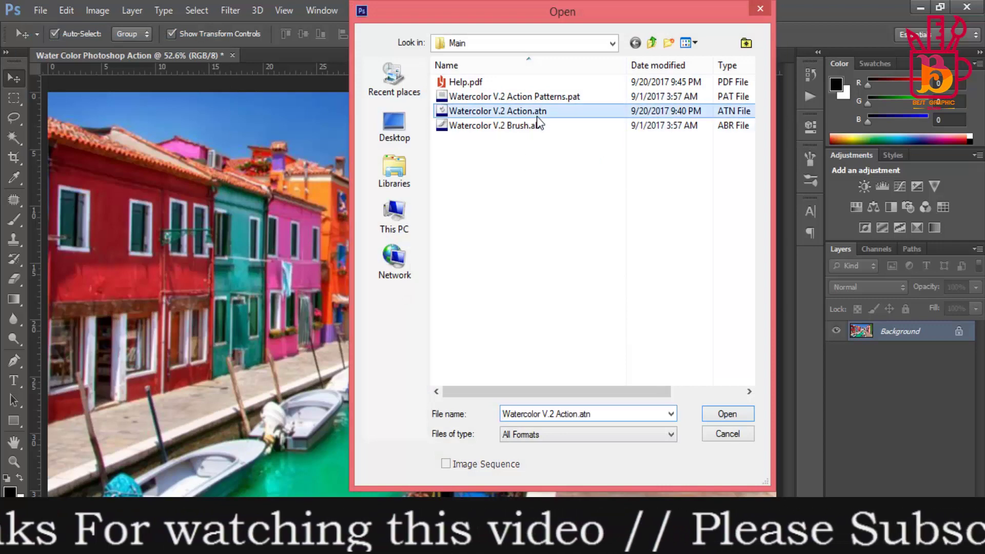
left_click(651, 42)
left_click(652, 43)
double_click(508, 82)
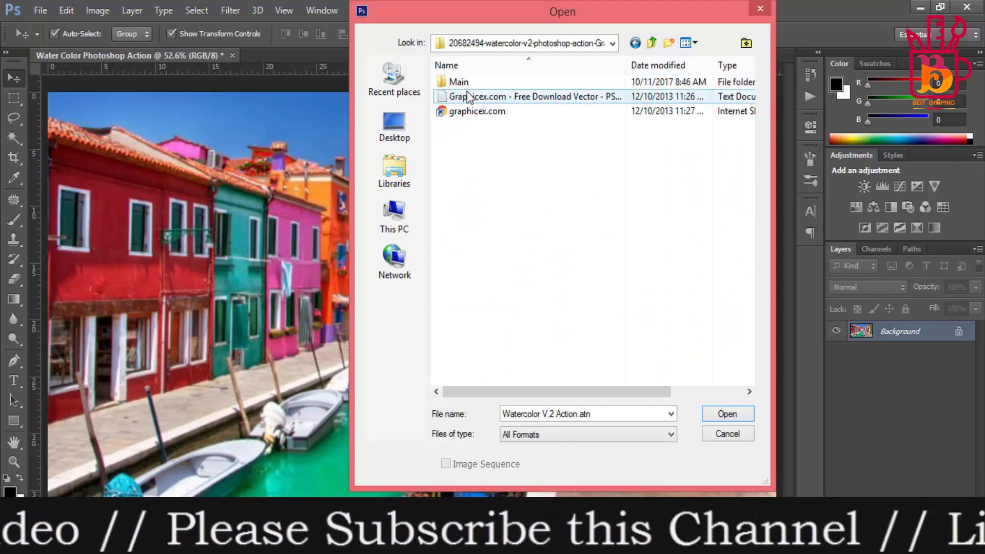
double_click(462, 81)
left_click(537, 124)
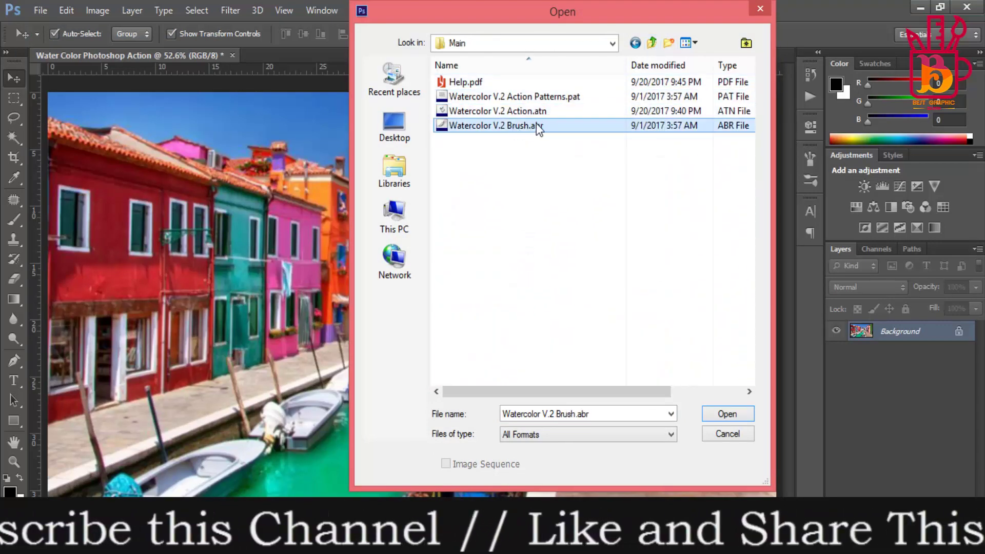
left_click(721, 415)
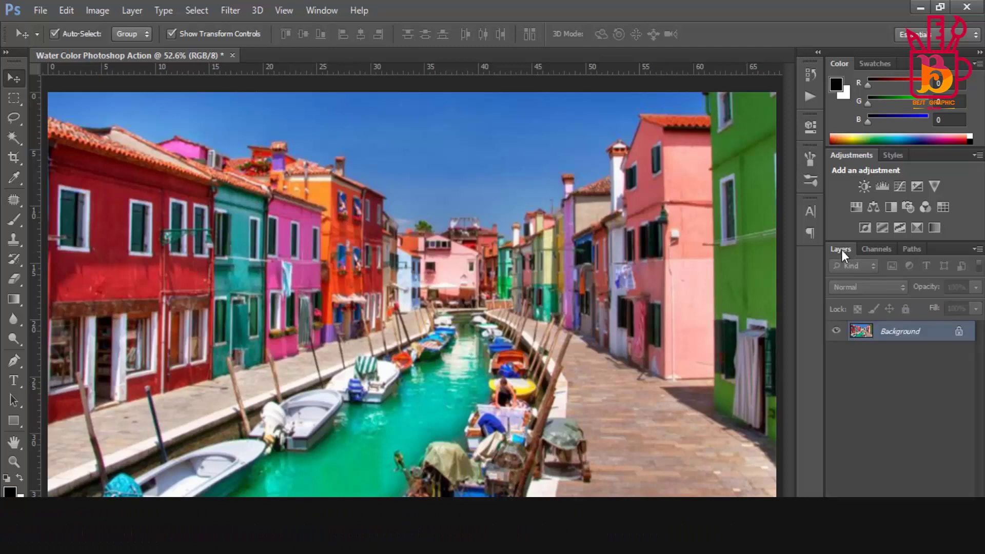
Step: Check in the Layers Panel Options that Add "copy" to Copied Layers and Groups is enabled
left_click(977, 250)
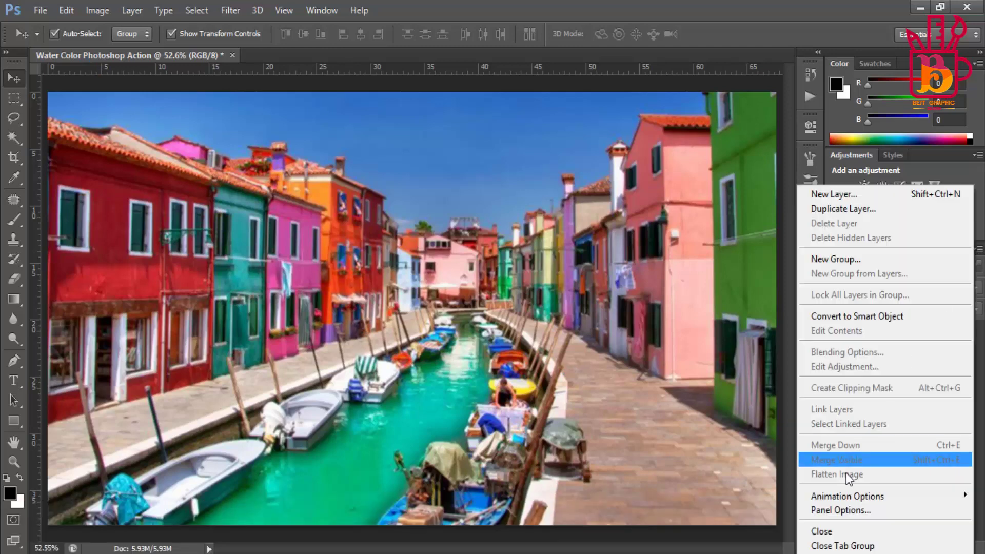
left_click(854, 511)
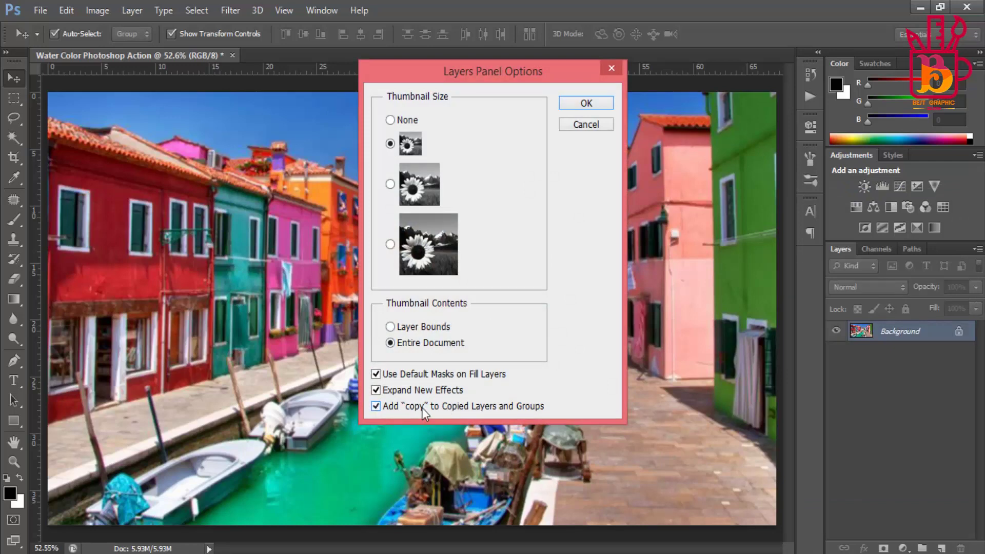
left_click(590, 108)
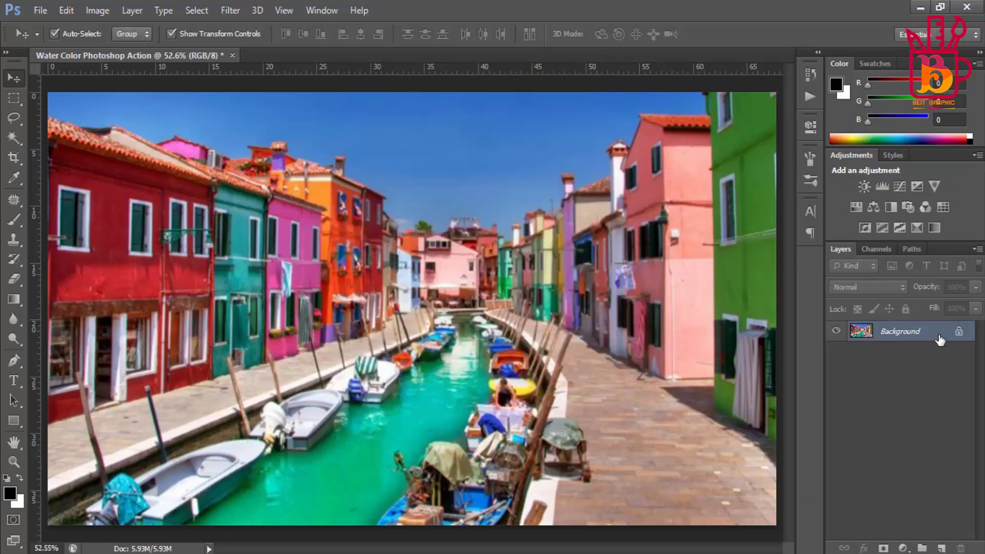
Step: Load the action file Watercolor V.2 Action.atn from the Main folder into the Actions list
left_click(326, 9)
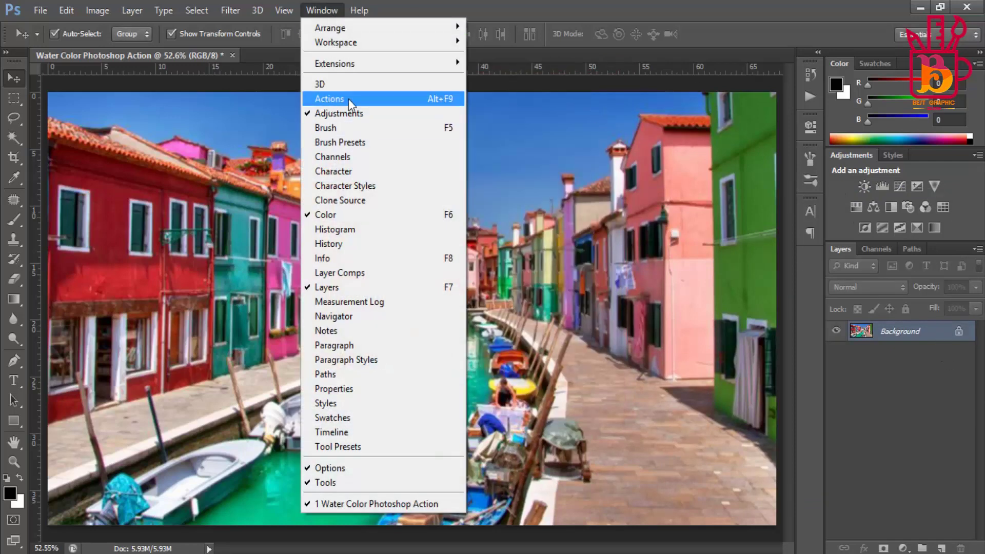
left_click(331, 99)
left_click(787, 64)
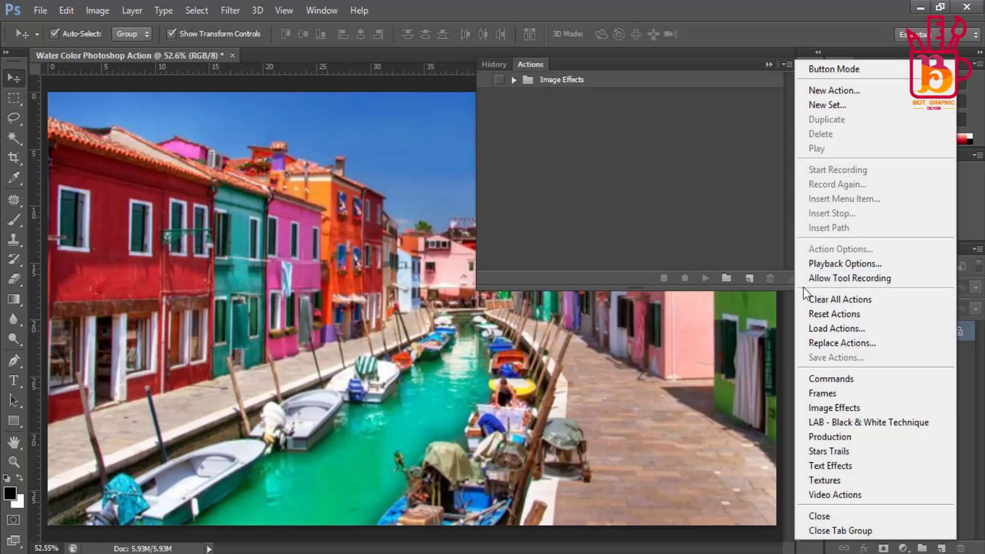
left_click(827, 330)
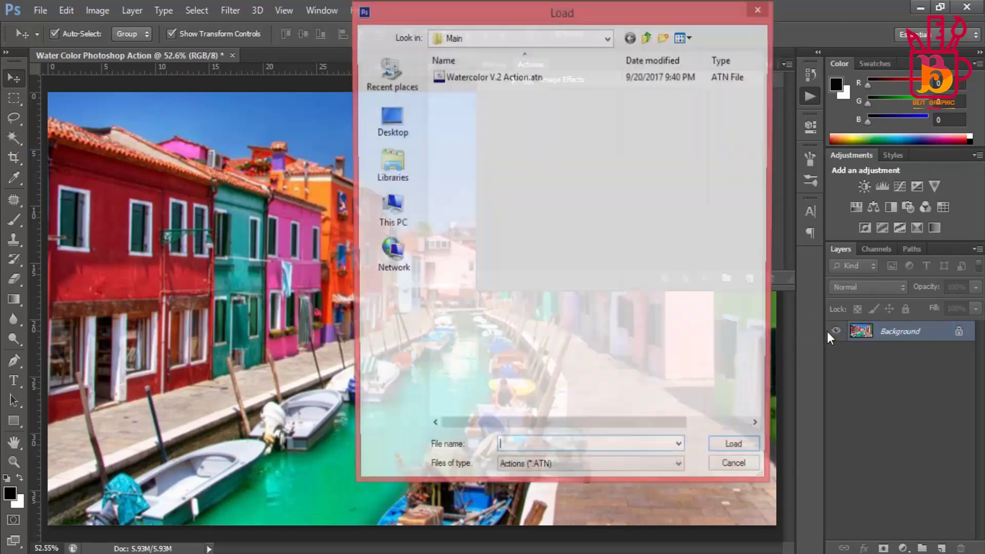
left_click(649, 37)
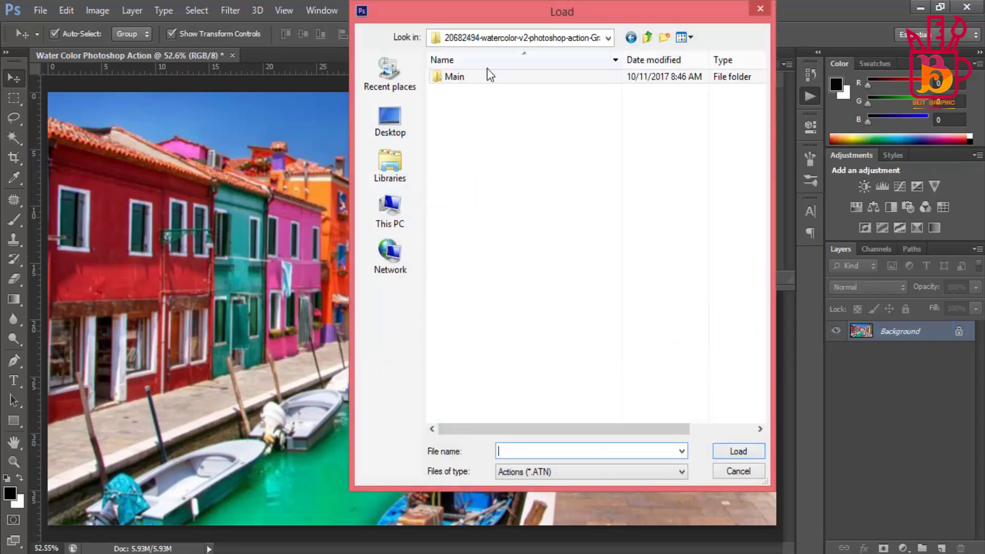
double_click(455, 78)
left_click(530, 82)
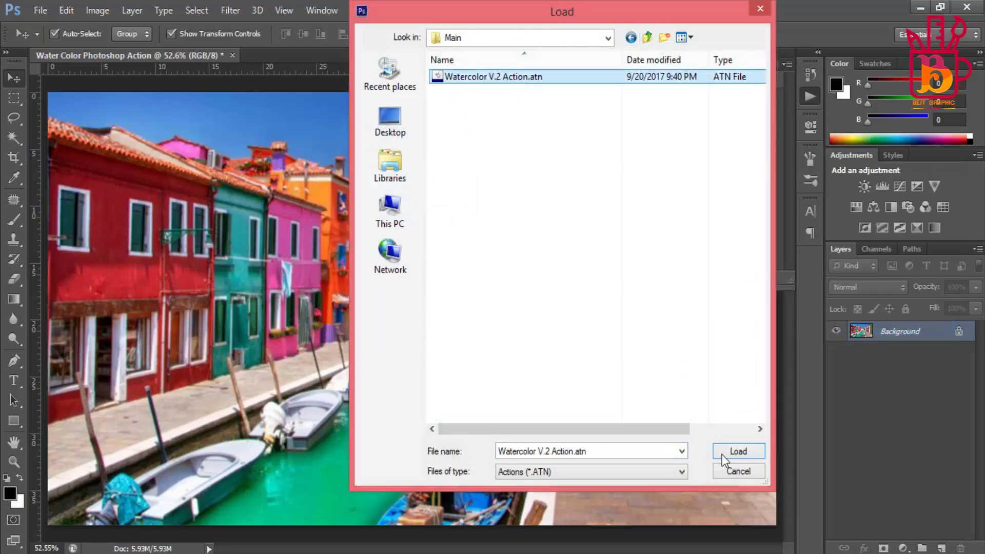
left_click(738, 451)
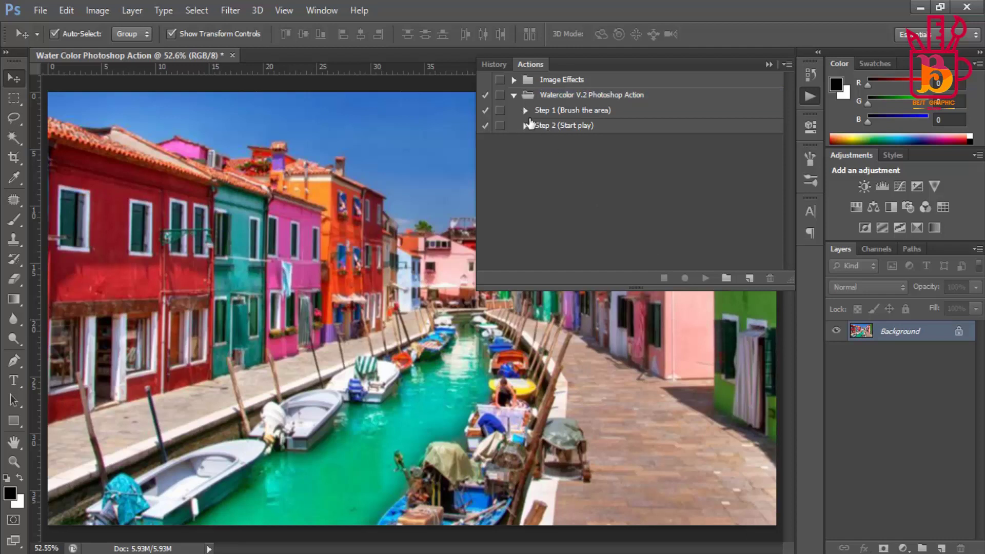
Step: Play the action Step 1 (Brush the area) from the Watercolor V.2 Photoshop Action set and collapse the actions list
left_click(595, 111)
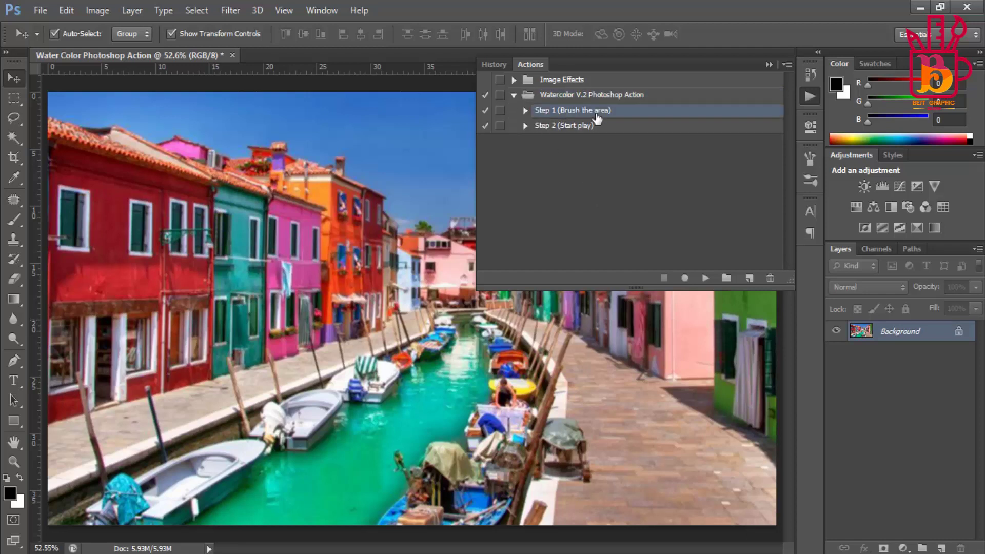
left_click(770, 64)
left_click(810, 96)
left_click(525, 111)
left_click(525, 110)
left_click(706, 278)
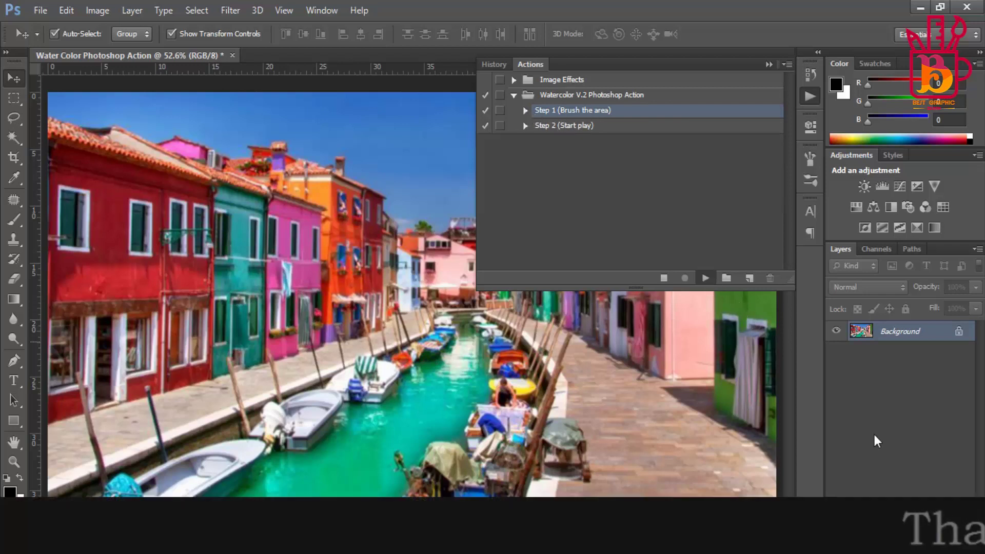
left_click(773, 66)
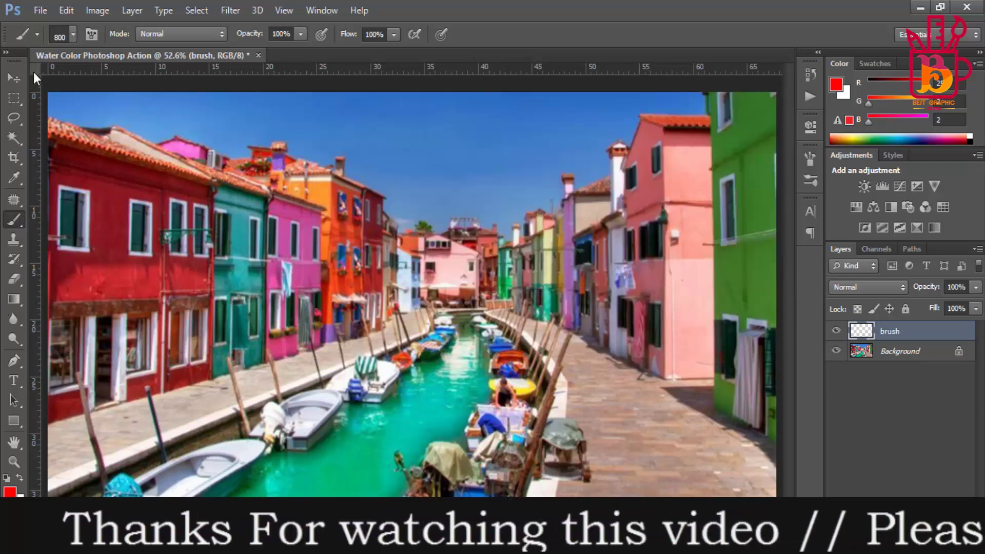
Step: Reduce the brush size to 143 px and paint a single red dab on the orange building
left_click(76, 36)
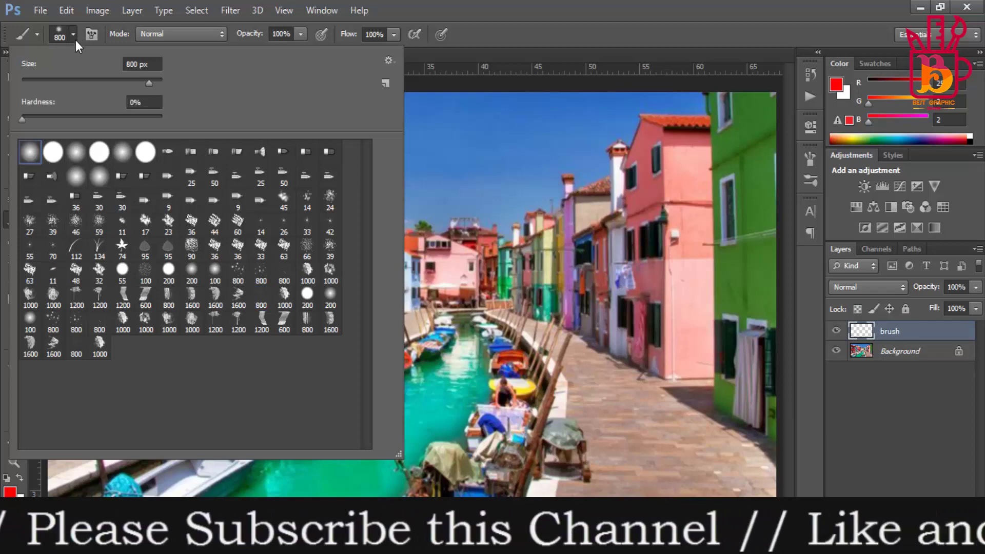
left_click(73, 35)
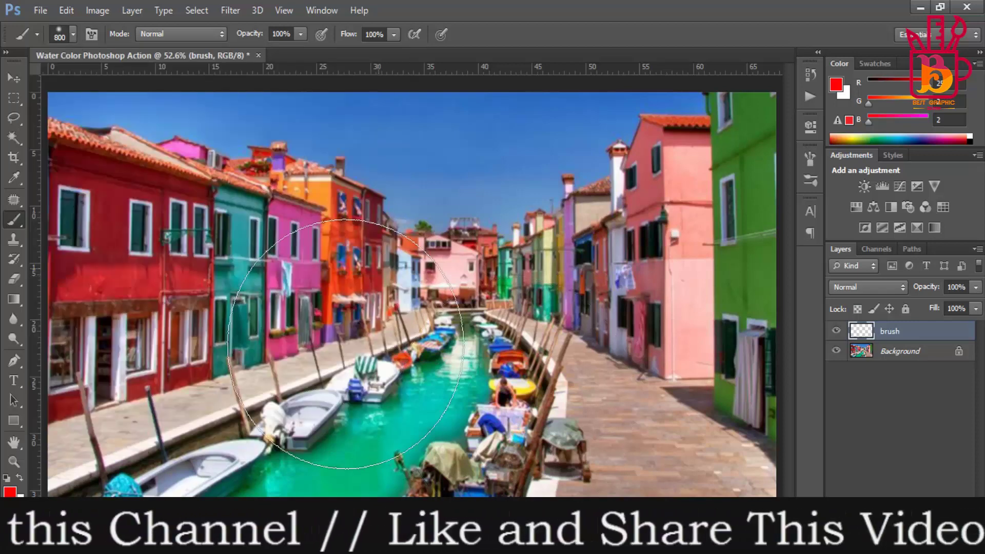
left_click(73, 35)
left_click_drag(144, 79, 111, 79)
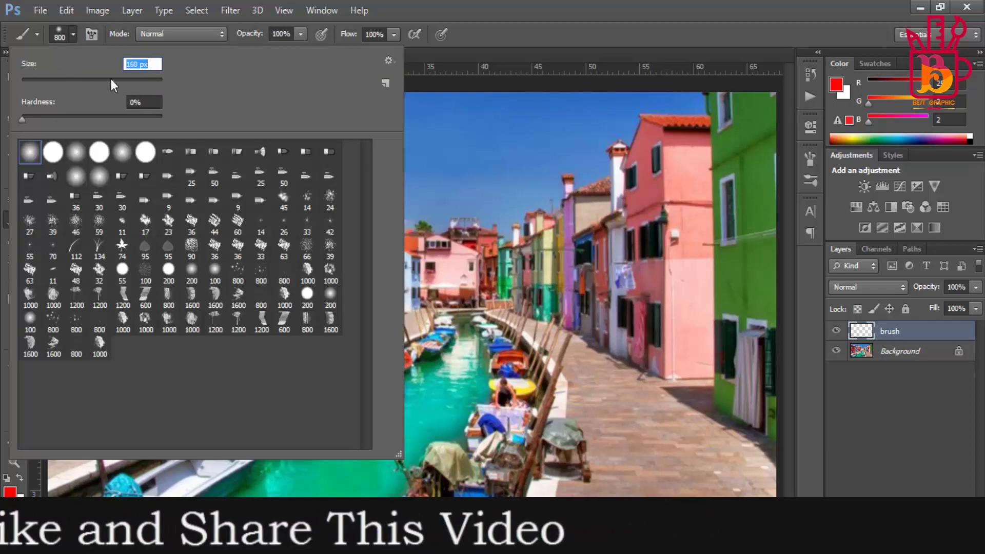
left_click(72, 34)
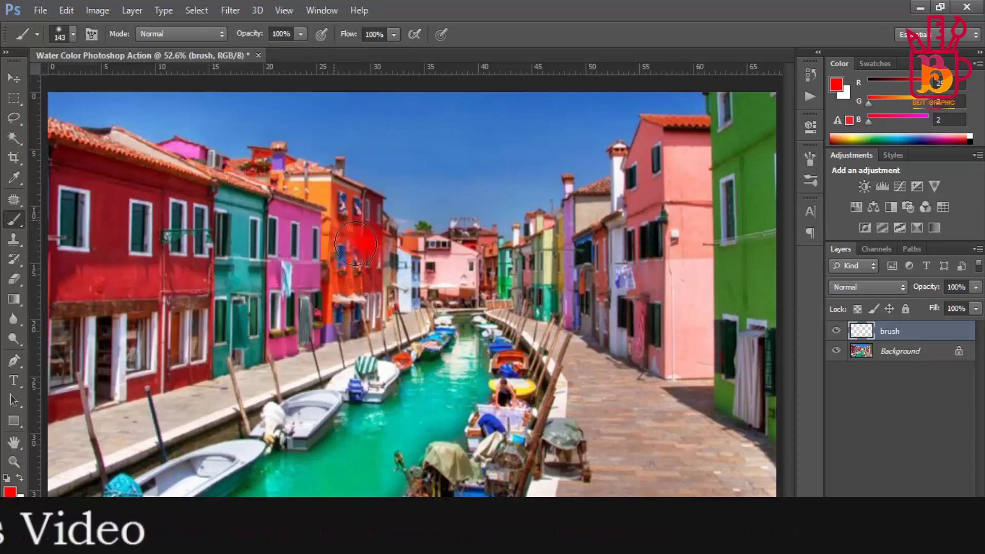
left_click(355, 243)
Step: Enlarge the brush to 400 px and paint the central part of the photo solid red on the brush layer
key("bracketright")
key("bracketright")
key("bracketright")
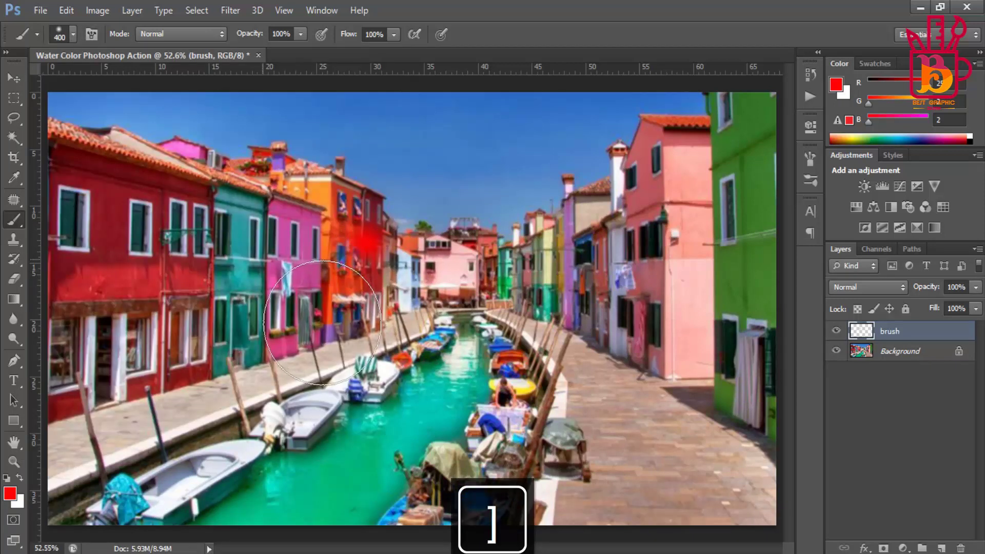
mouse_move(285, 241)
left_mouse_down()
mouse_move(544, 266)
mouse_move(720, 327)
mouse_move(792, 298)
mouse_move(748, 494)
mouse_move(673, 440)
mouse_move(571, 490)
mouse_move(524, 392)
mouse_move(231, 407)
mouse_move(444, 396)
left_mouse_up()
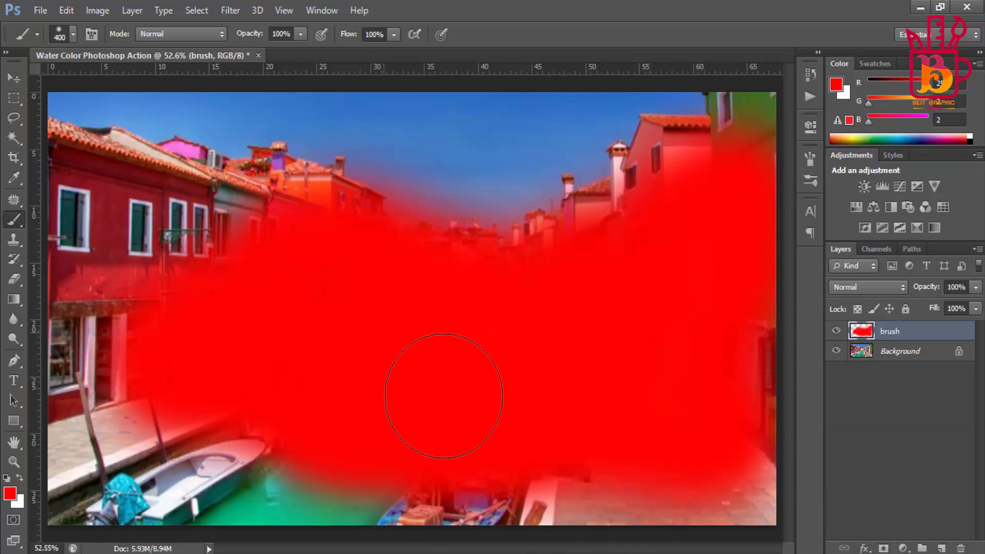
Step: Set the brush opacity to 67% and extend the red paint along the upper edge of the painted area
left_click(302, 34)
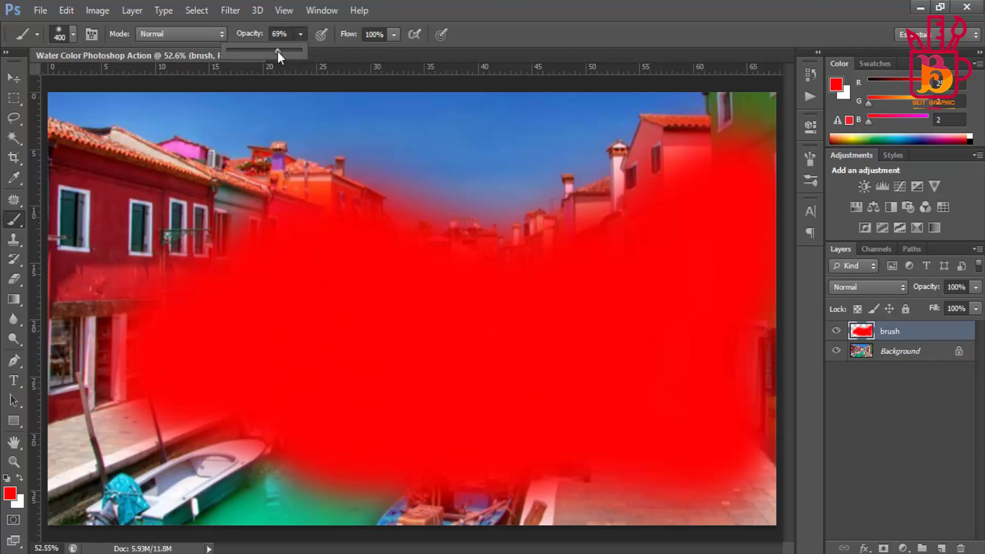
left_click_drag(278, 51, 276, 52)
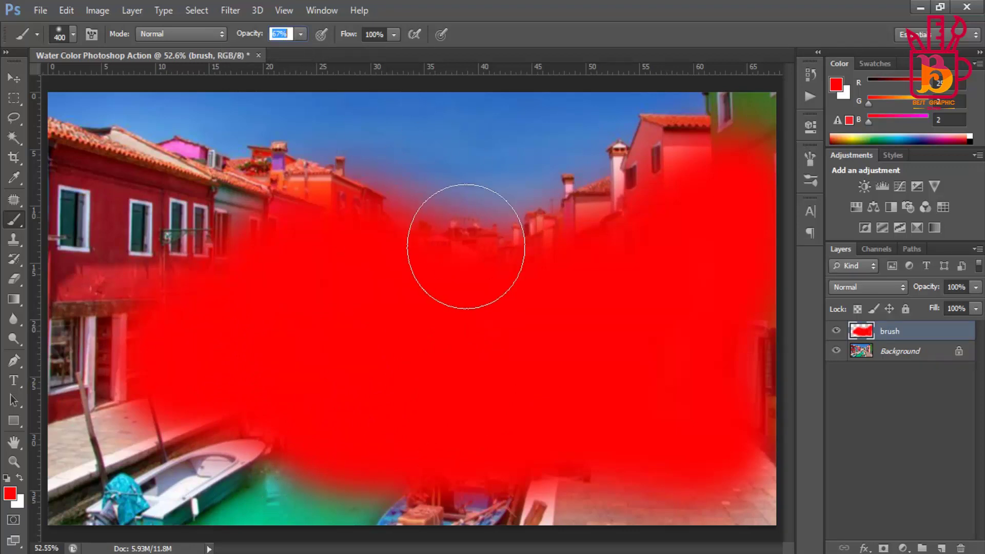
mouse_move(477, 249)
left_mouse_down()
mouse_move(453, 226)
mouse_move(383, 204)
mouse_move(457, 239)
mouse_move(549, 251)
mouse_move(636, 234)
mouse_move(747, 181)
left_mouse_up()
Step: Shrink the brush to 125 px and extend the red paint along the left and lower edges at 67% opacity
key("bracketleft")
key("bracketleft")
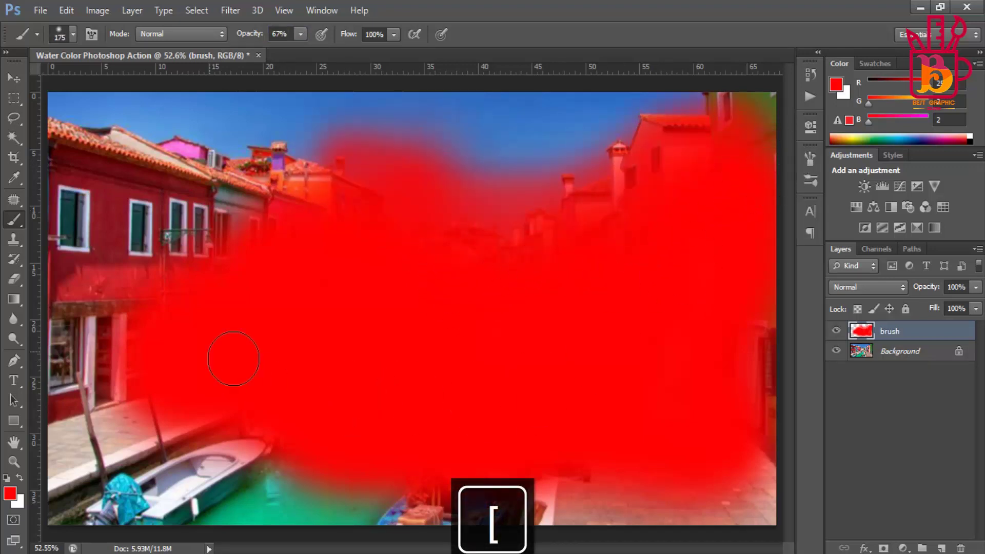
mouse_move(334, 193)
left_mouse_down()
mouse_move(119, 296)
mouse_move(116, 327)
mouse_move(143, 396)
left_mouse_up()
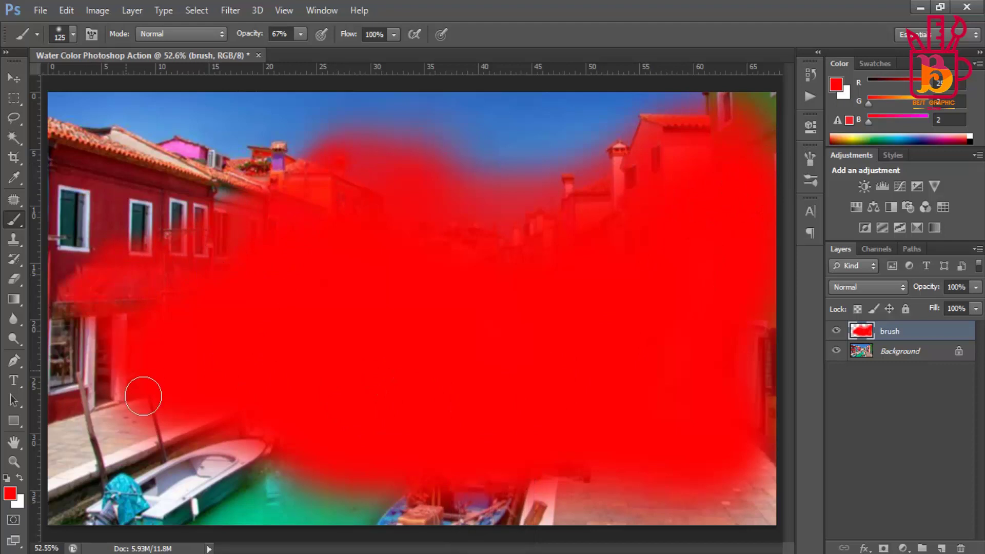
mouse_move(150, 433)
left_mouse_down()
mouse_move(260, 488)
mouse_move(400, 513)
left_mouse_up()
mouse_move(601, 509)
left_mouse_down()
mouse_move(692, 526)
mouse_move(779, 452)
left_mouse_up()
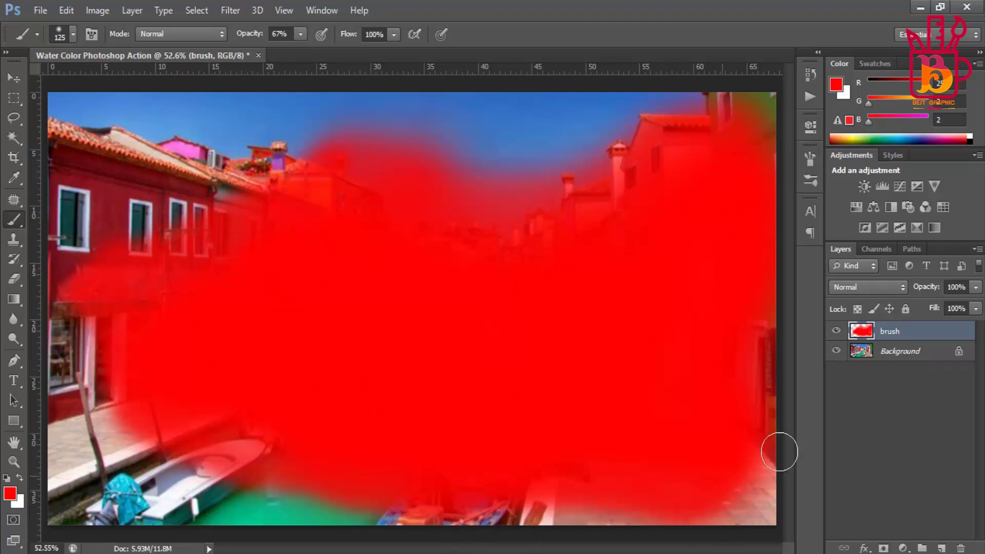
Step: Set the brush to 20% opacity and 200 px, and paint a faint red over the left-hand houses, boat and sky edge
left_click(300, 34)
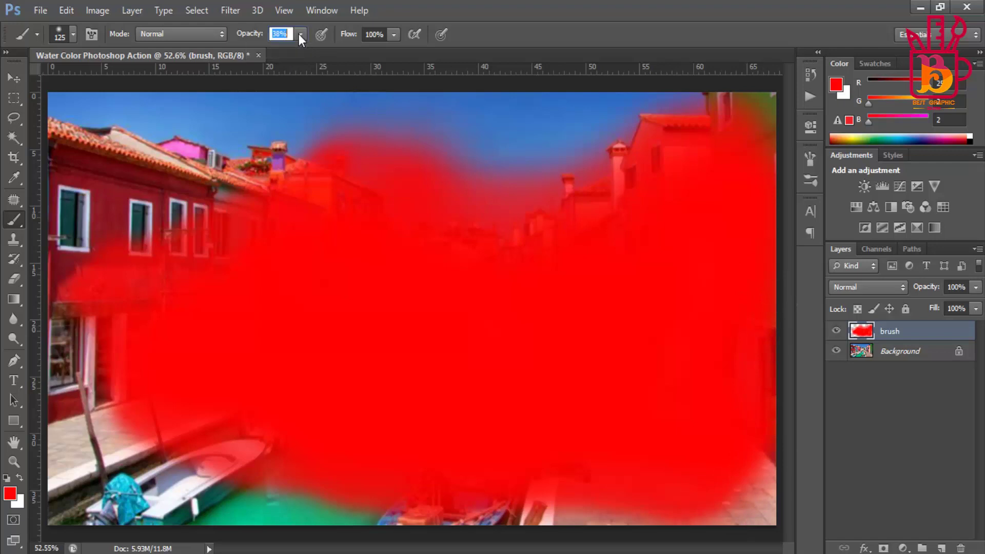
type("20")
key("Return")
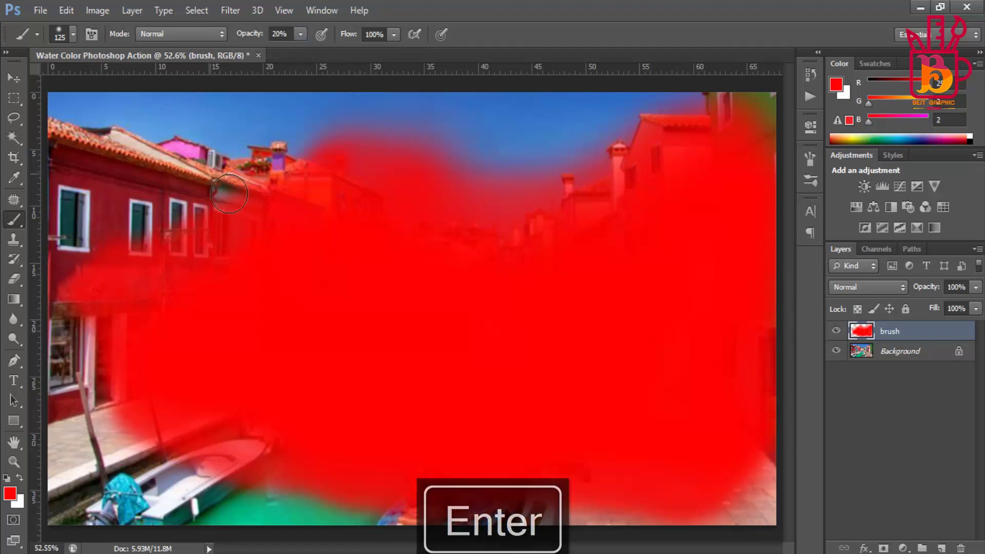
key("bracketright")
key("bracketright")
key("bracketright")
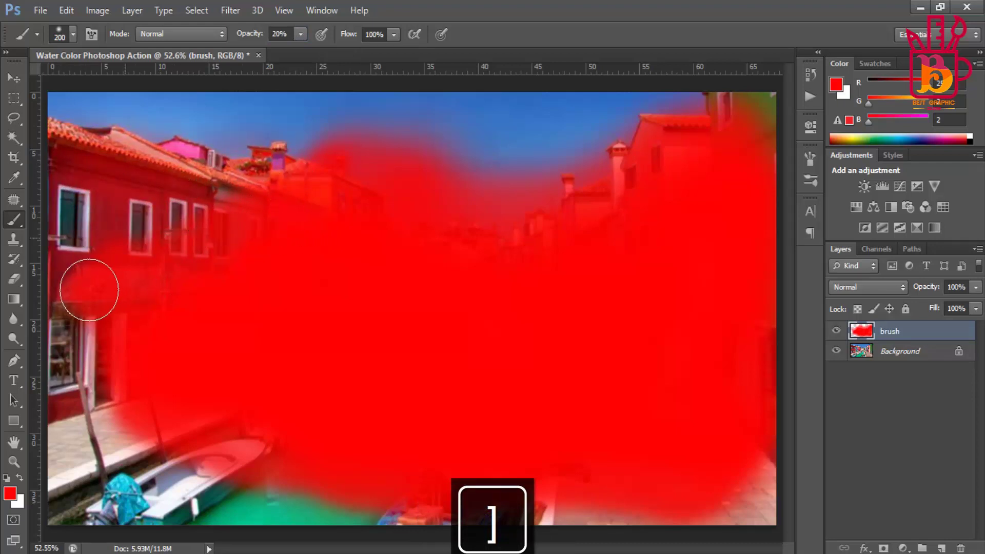
left_click_drag(66, 449, 97, 495)
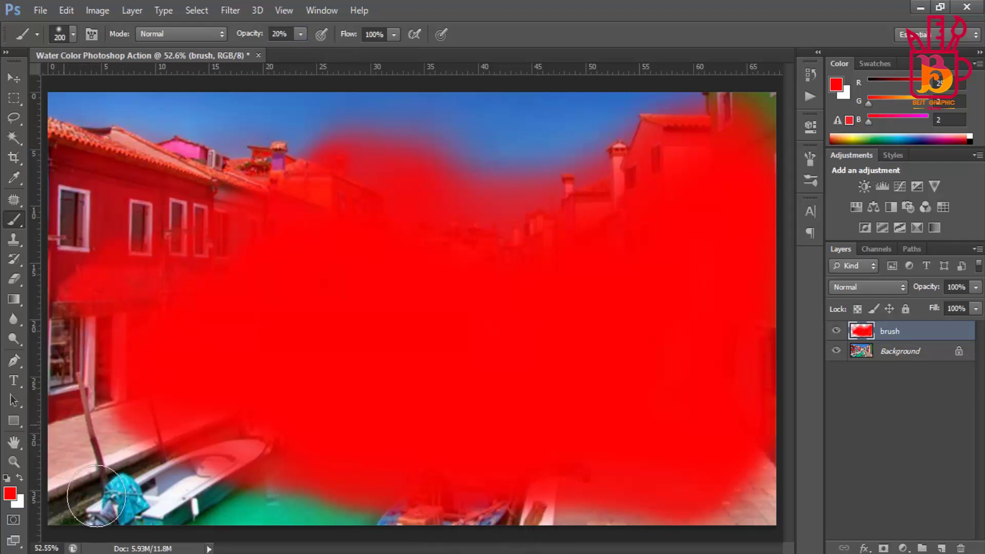
left_click_drag(264, 531, 168, 533)
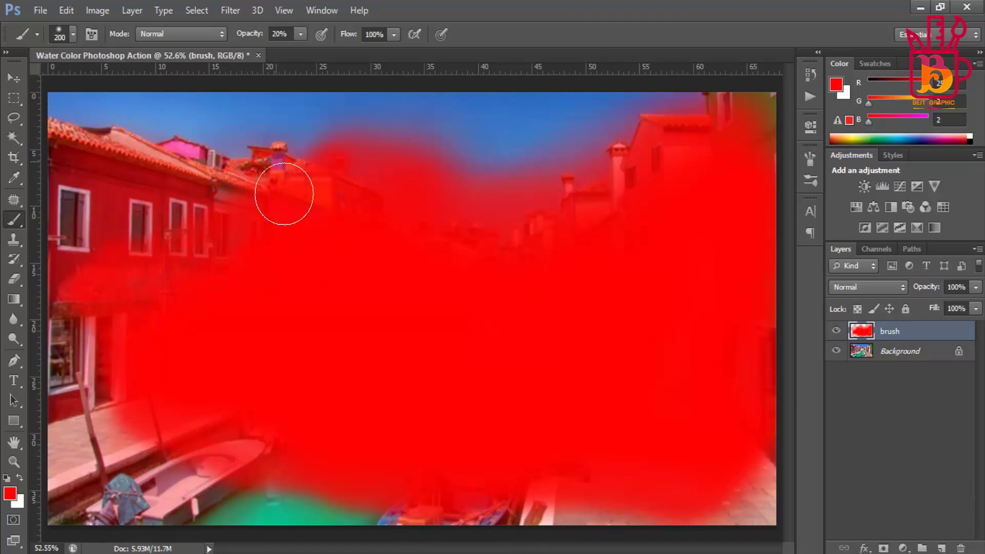
left_click_drag(284, 193, 52, 206)
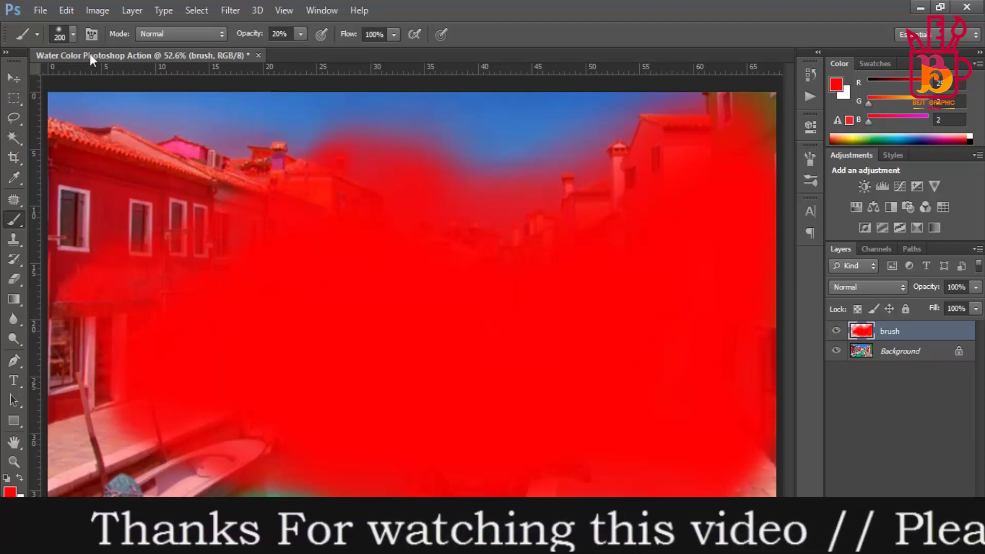
Step: Set the brush opacity back to 100% and switch to the Move tool
left_click(301, 35)
left_click_drag(301, 52, 363, 51)
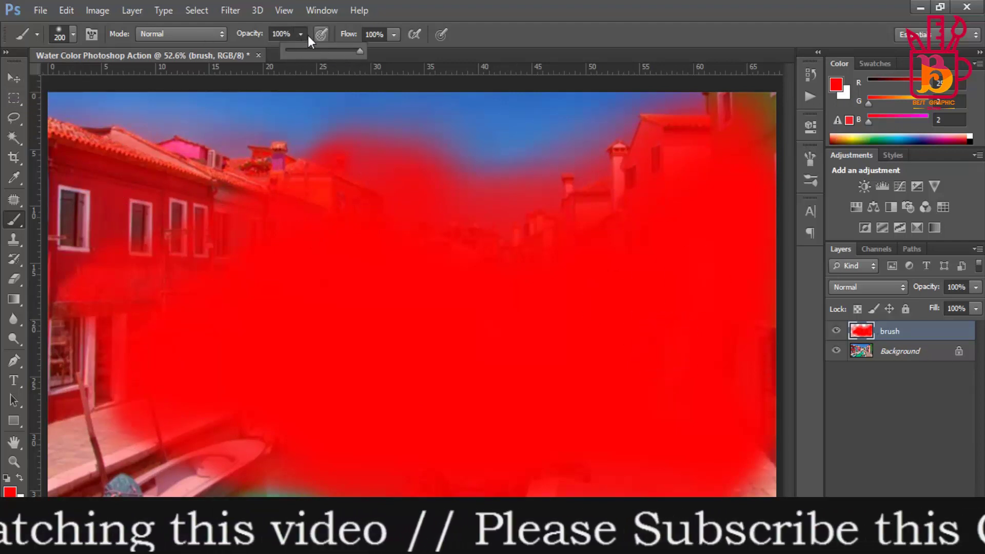
left_click(15, 79)
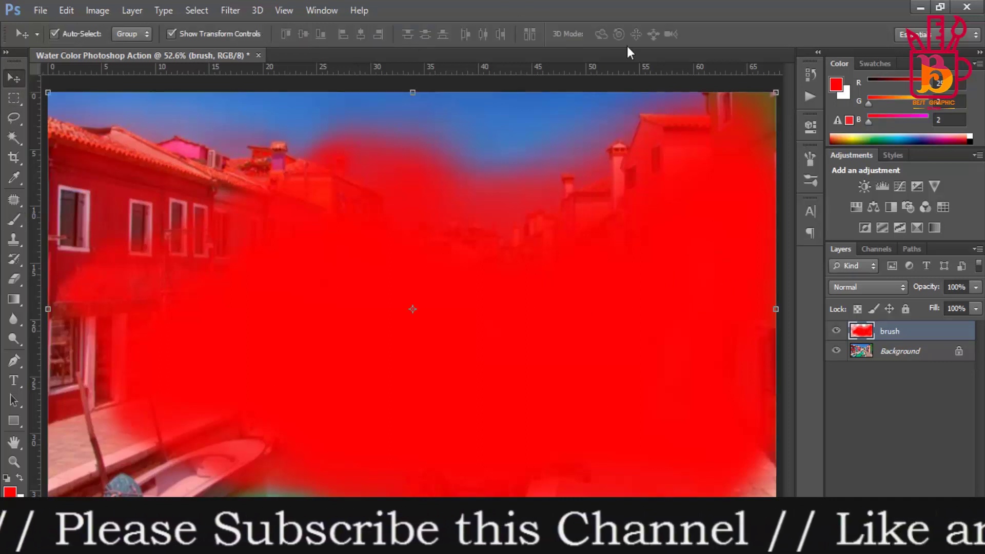
left_click(12, 235)
left_click(11, 218)
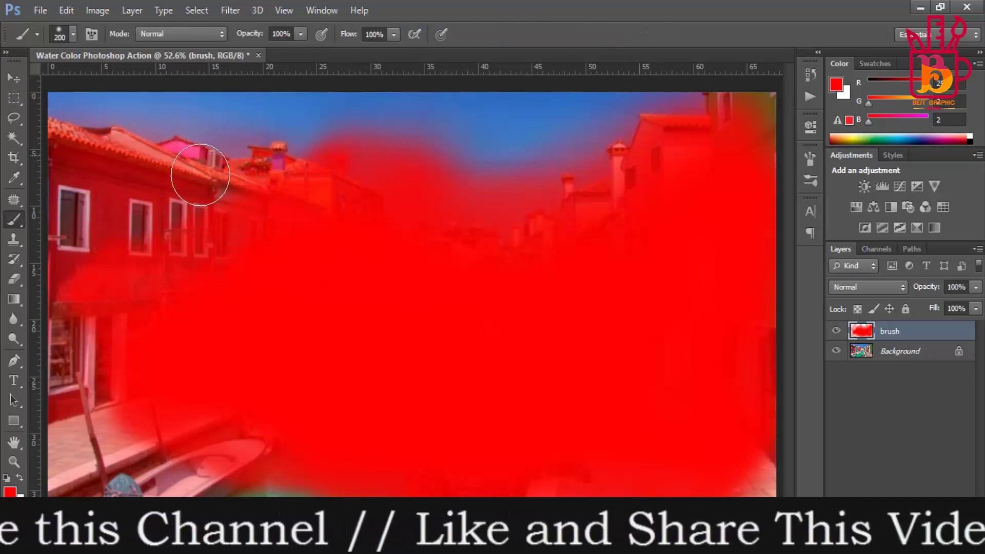
key("v")
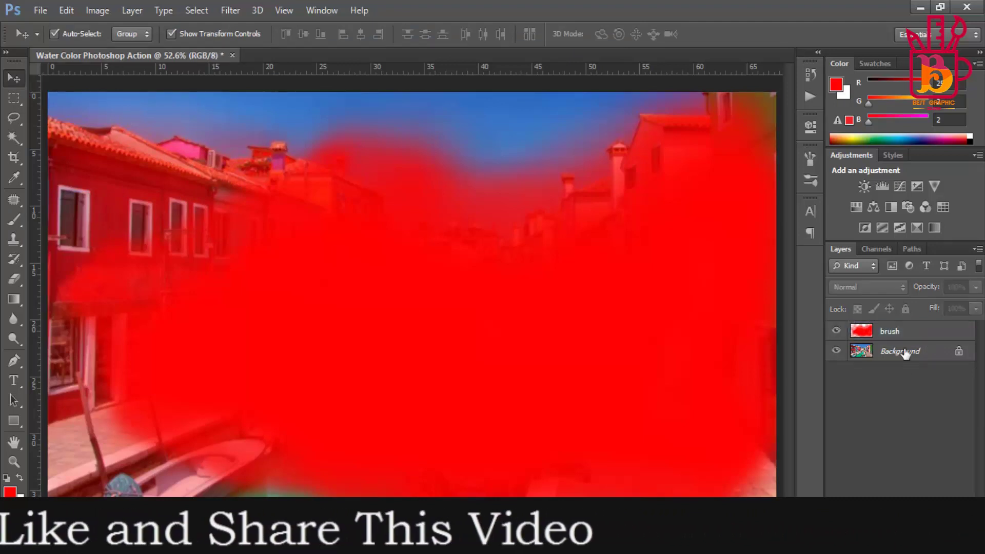
Step: Play Step 2 (Start play) of the Watercolor V.2 Photoshop Action with the brush layer selected
left_click(811, 96)
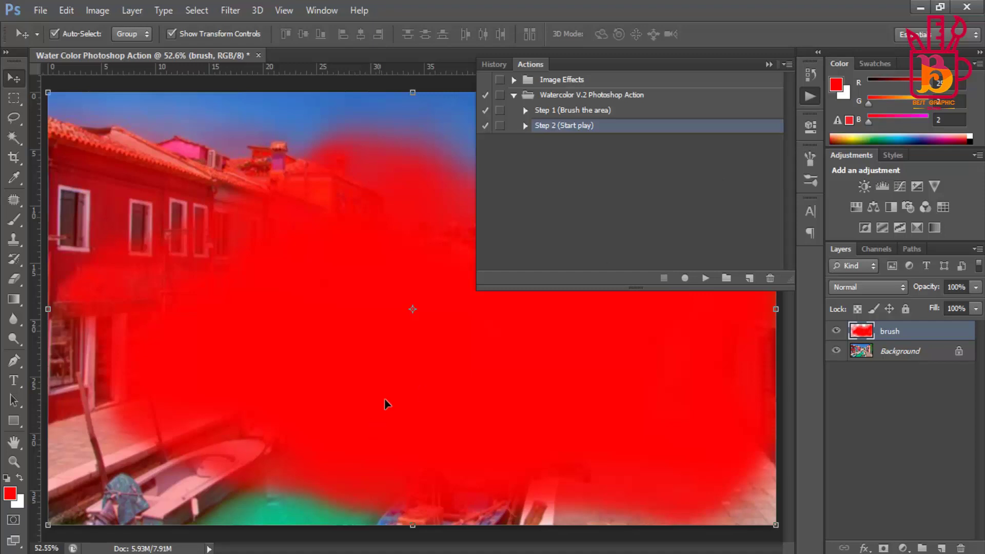
left_click(334, 553)
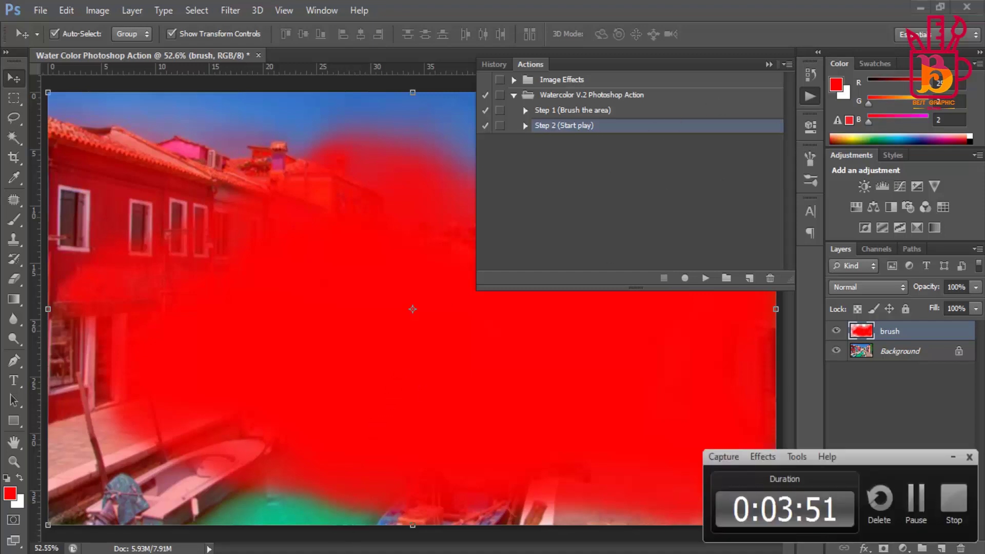
left_click(334, 553)
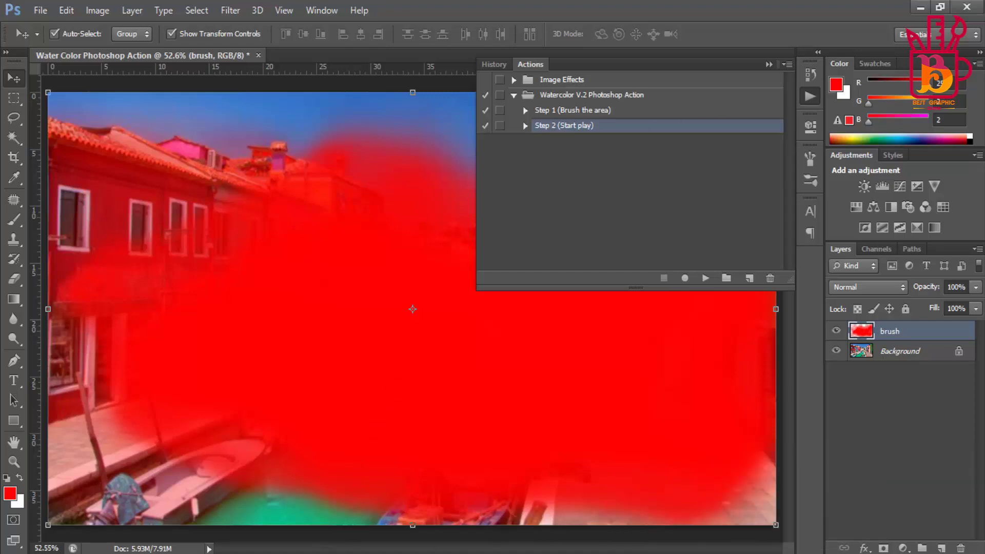
left_click(712, 285)
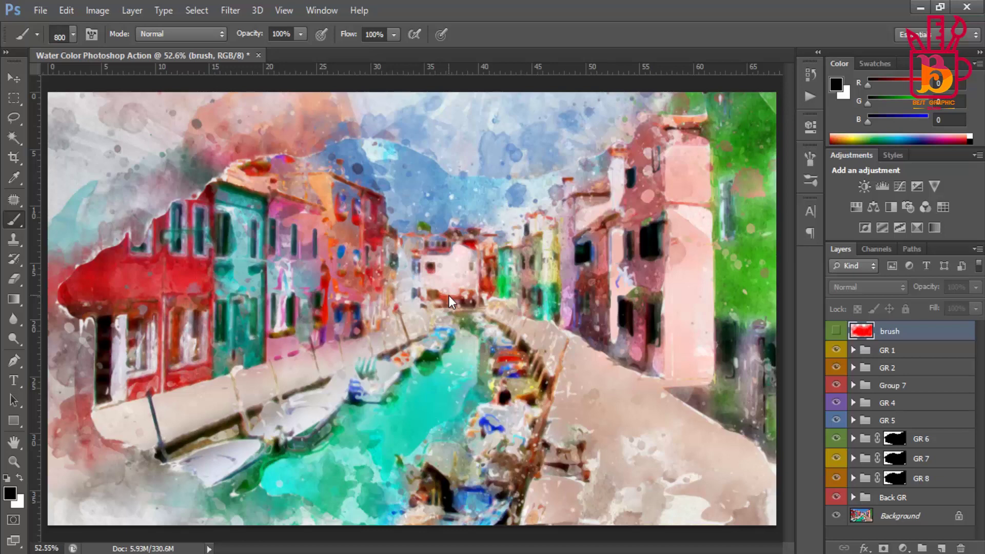
Step: Switch to the Move tool, select the GR 1 layer group, and briefly expand it to check its contents
key("v")
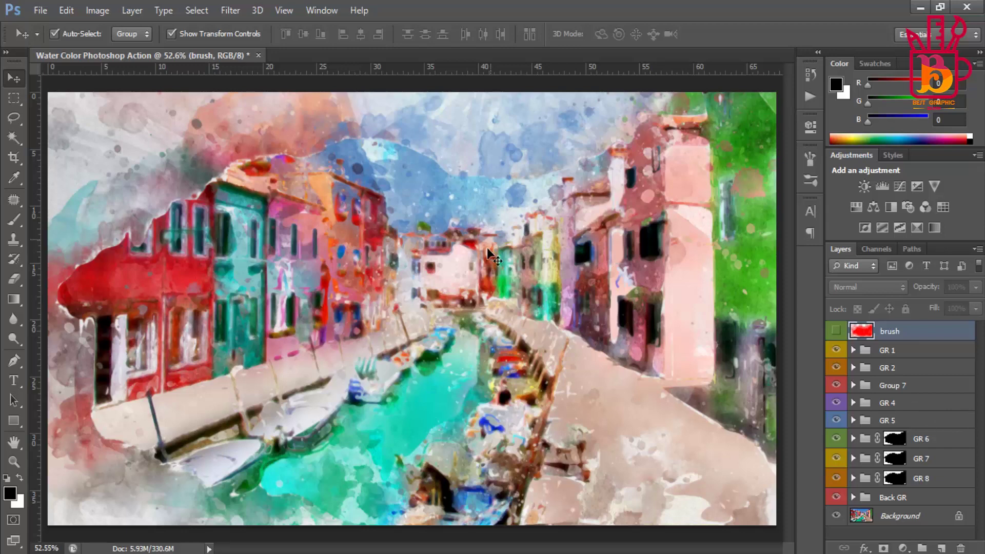
left_click(623, 336)
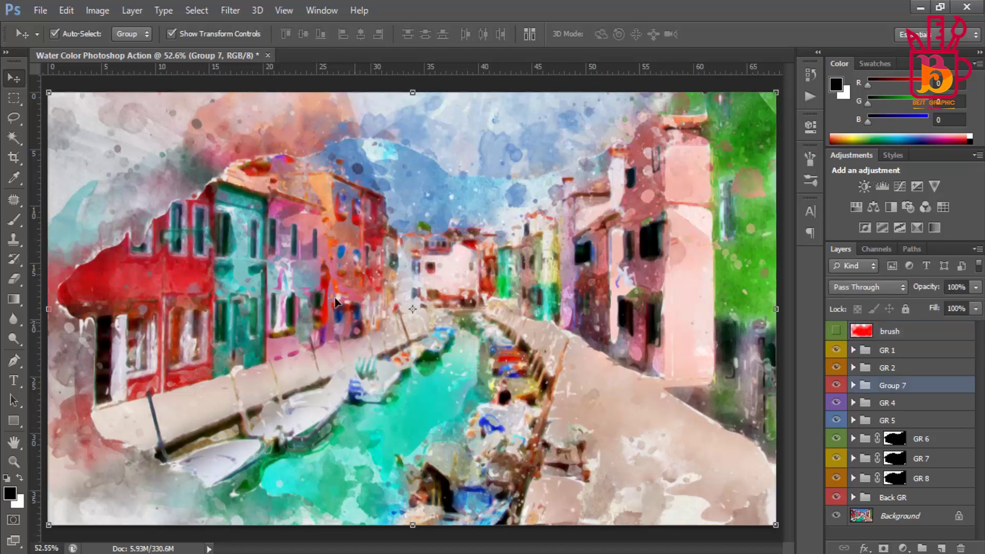
left_click(98, 11)
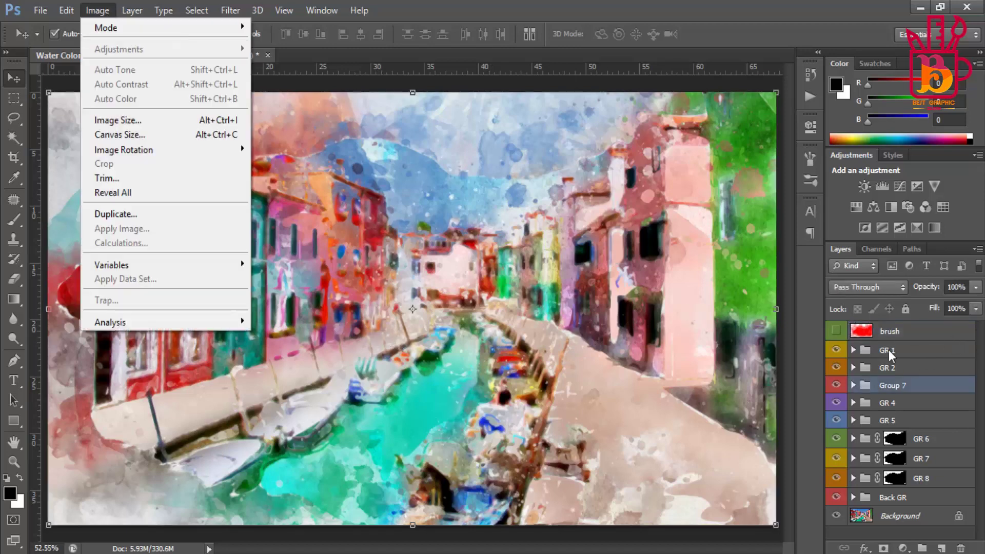
left_click(888, 350)
left_click(854, 350)
left_click(853, 350)
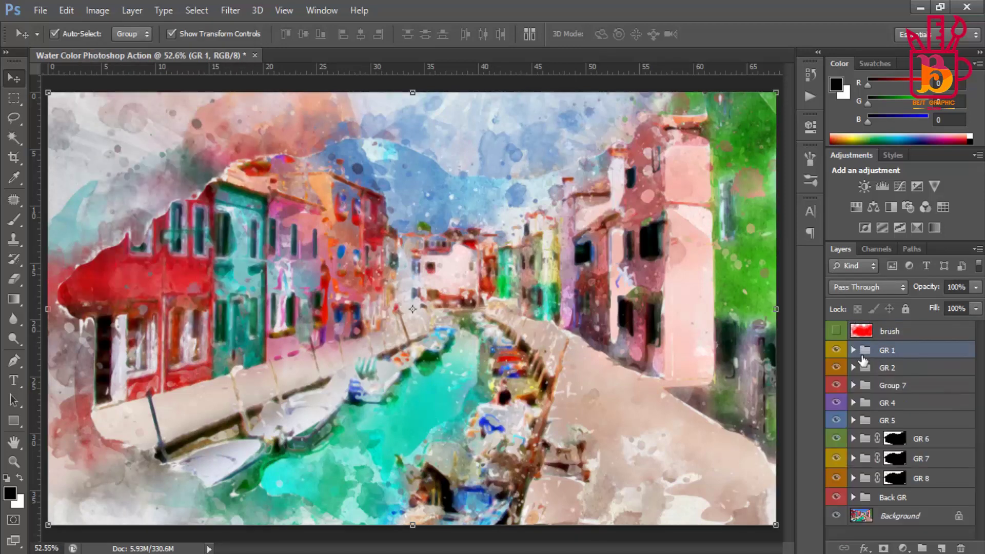